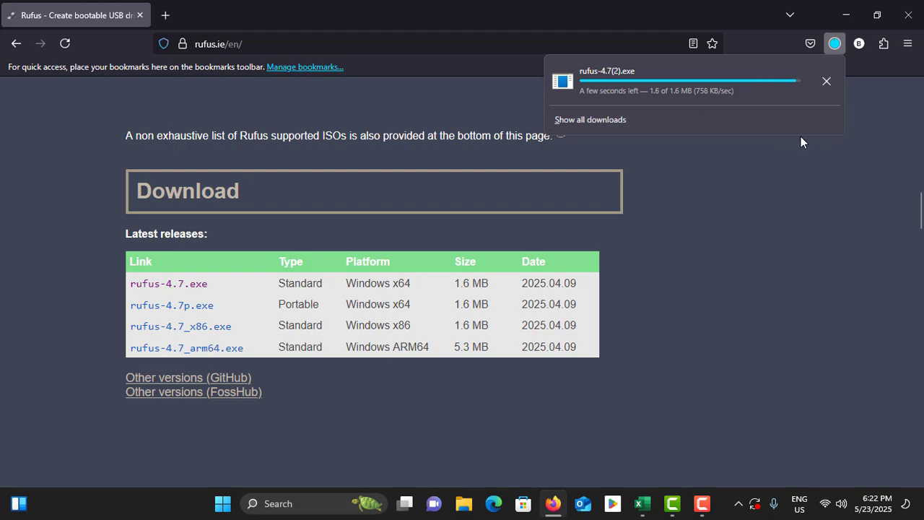
# Launch the downloaded Rufus executable and move its window aside
pyautogui.click(612, 75)
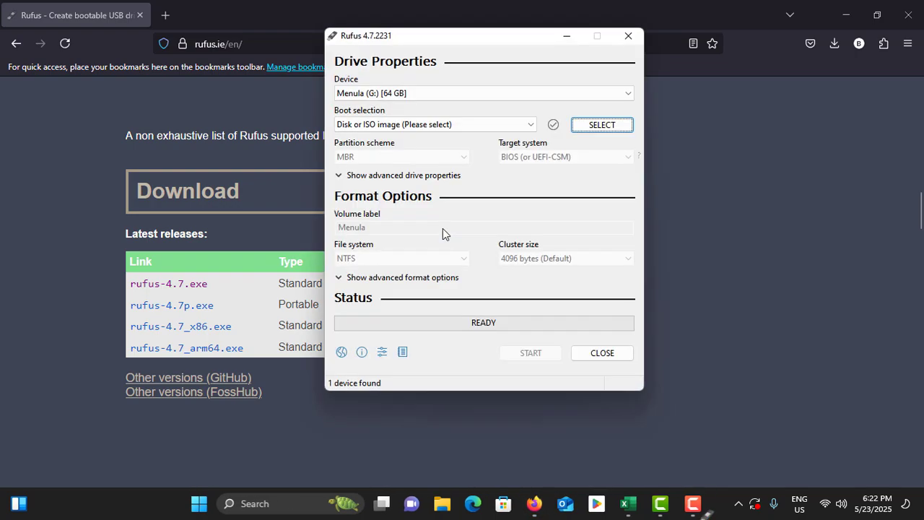
pyautogui.moveTo(436, 37); pyautogui.dragTo(606, 84)
# Open a new browser tab and search Google for windows 10 iso download
pyautogui.click(168, 15)
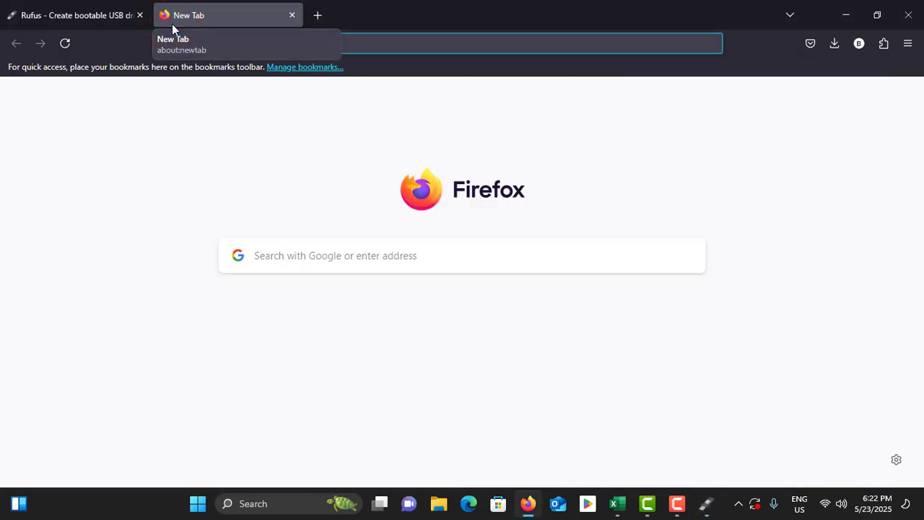
pyautogui.write('w')
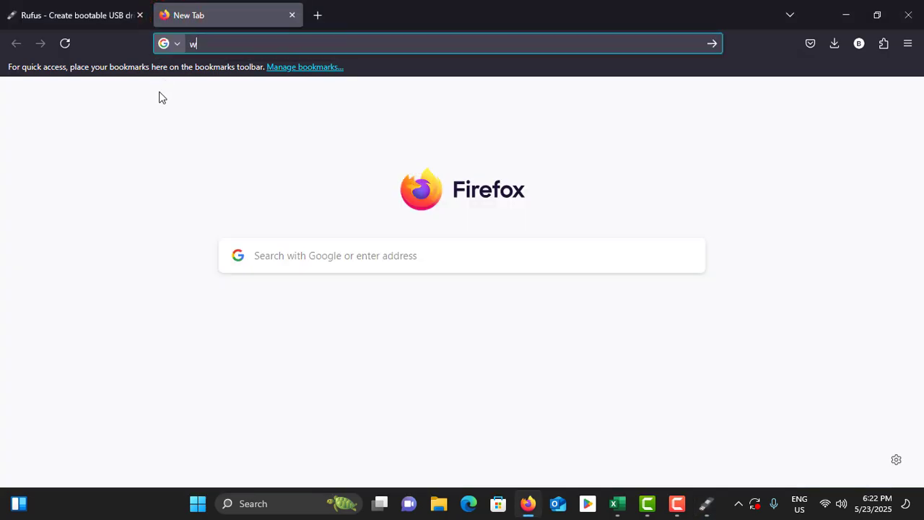
pyautogui.write('indows 10 isp')
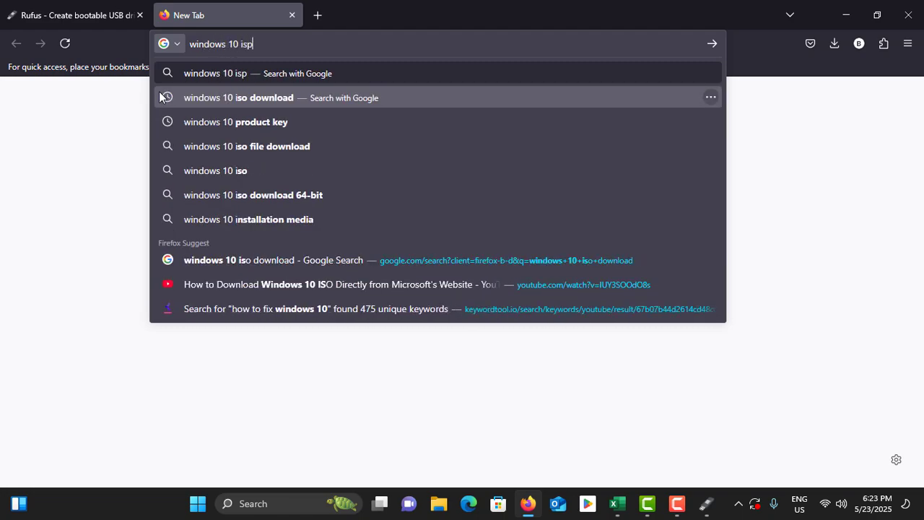
pyautogui.press('BackSpace')
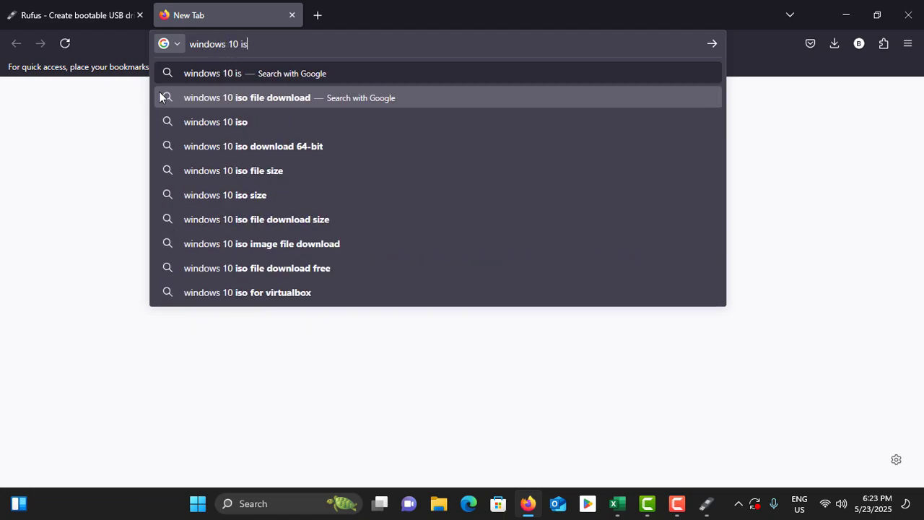
pyautogui.write('o download')
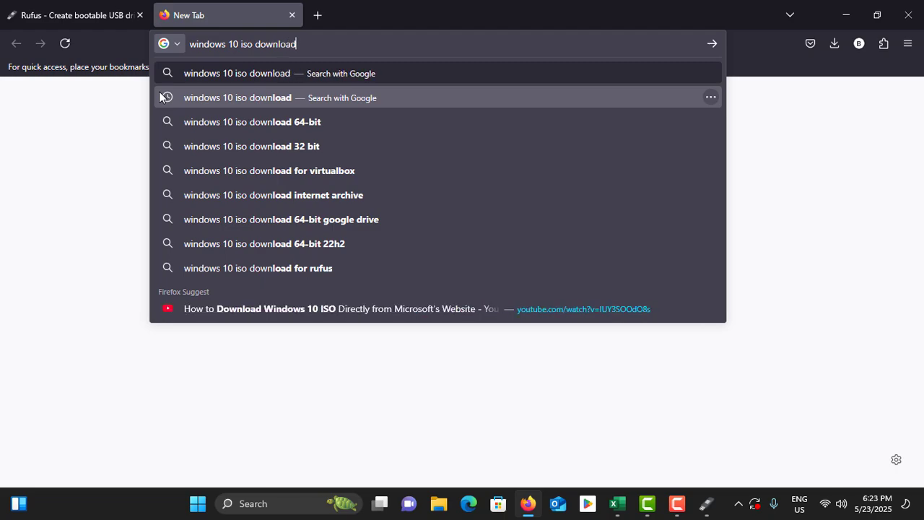
pyautogui.press('Return')
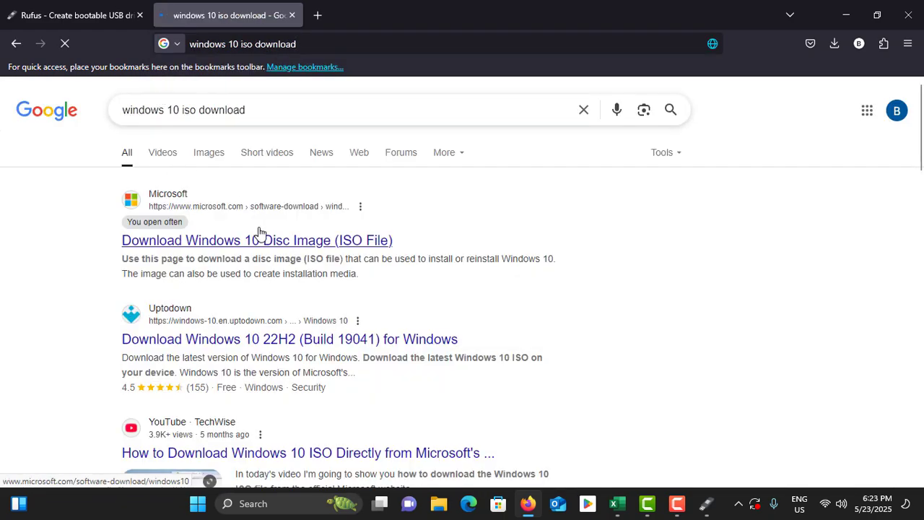
# Open the Uptodown result for Download Windows 10 22H2 (Build 19041)
pyautogui.scroll(-2, 256, 242)
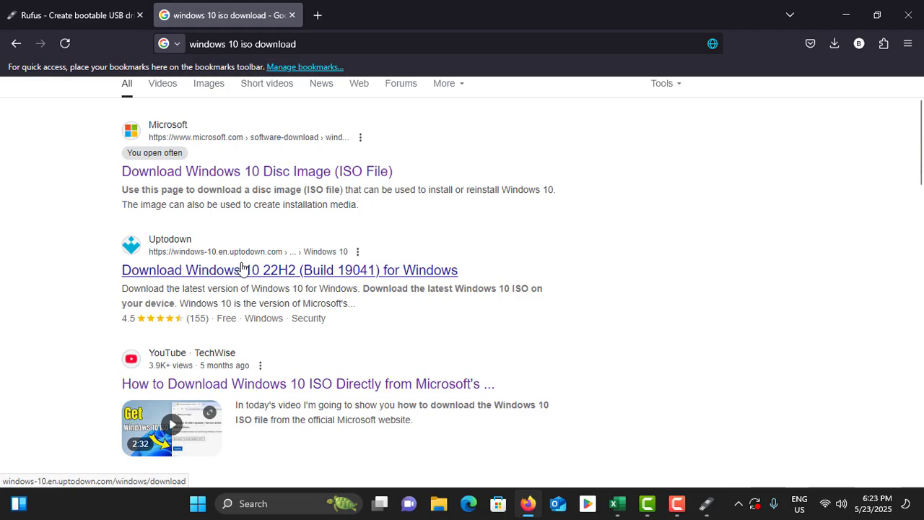
pyautogui.scroll(-2, 256, 270)
pyautogui.click(275, 204)
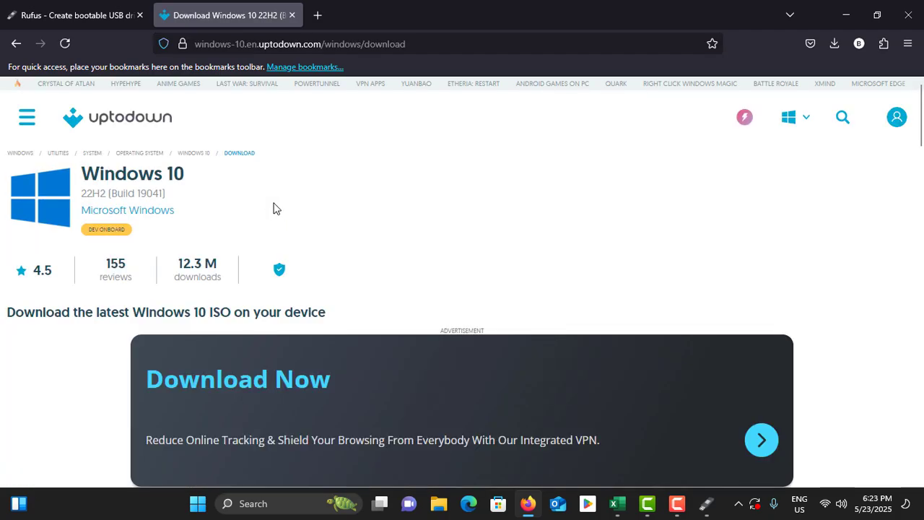
# Download the Windows 10 22H2 ISO from the Uptodown page
pyautogui.scroll(-5, 274, 208)
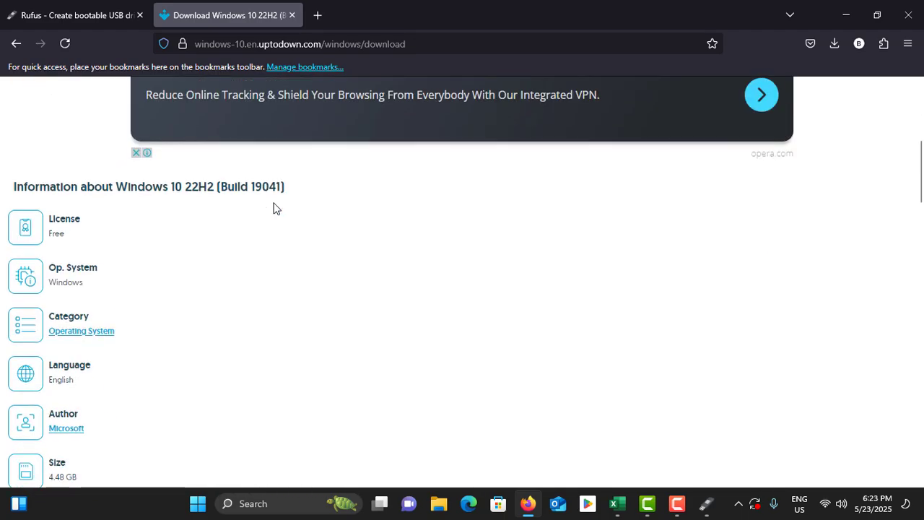
pyautogui.scroll(-2, 273, 209)
pyautogui.scroll(-4, 214, 207)
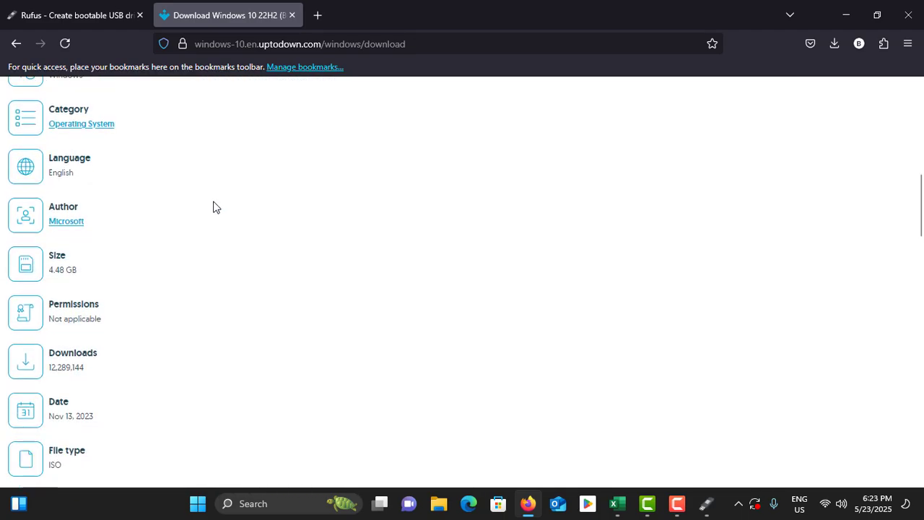
pyautogui.scroll(-3, 212, 205)
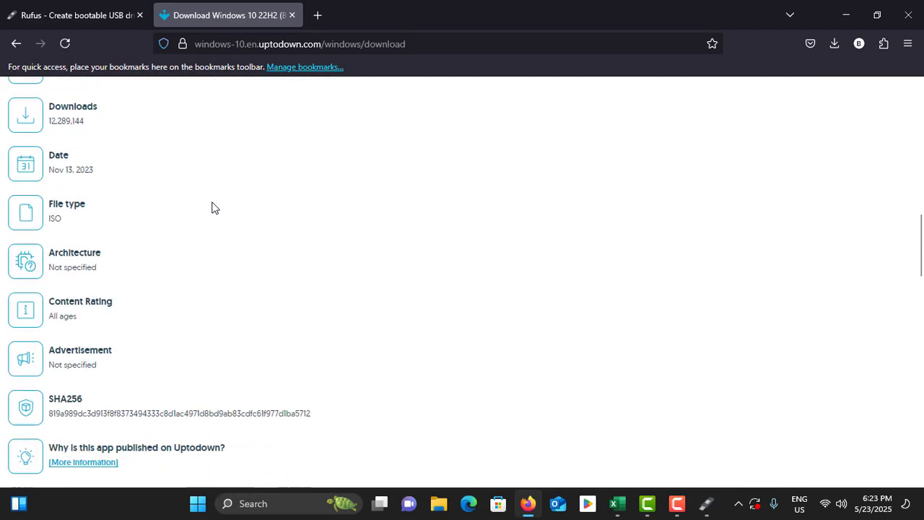
pyautogui.scroll(12, 211, 205)
pyautogui.scroll(2, 211, 207)
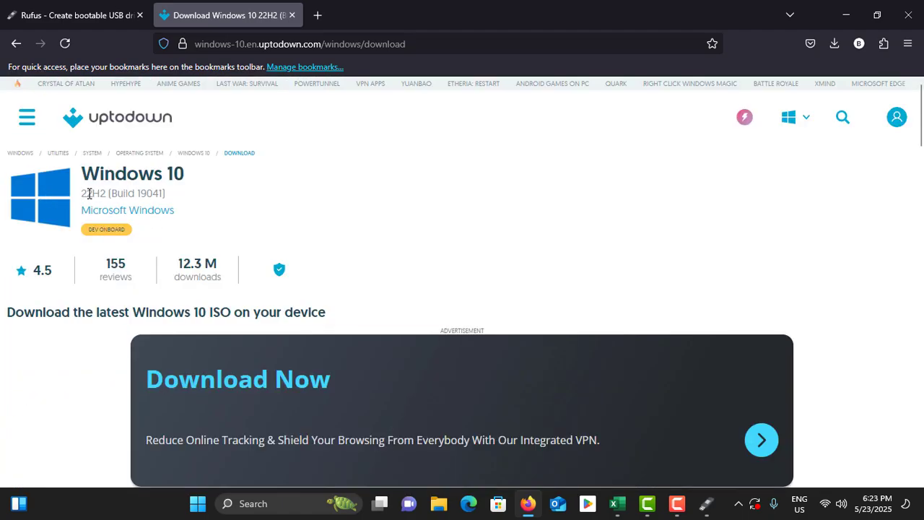
pyautogui.scroll(-15, 156, 198)
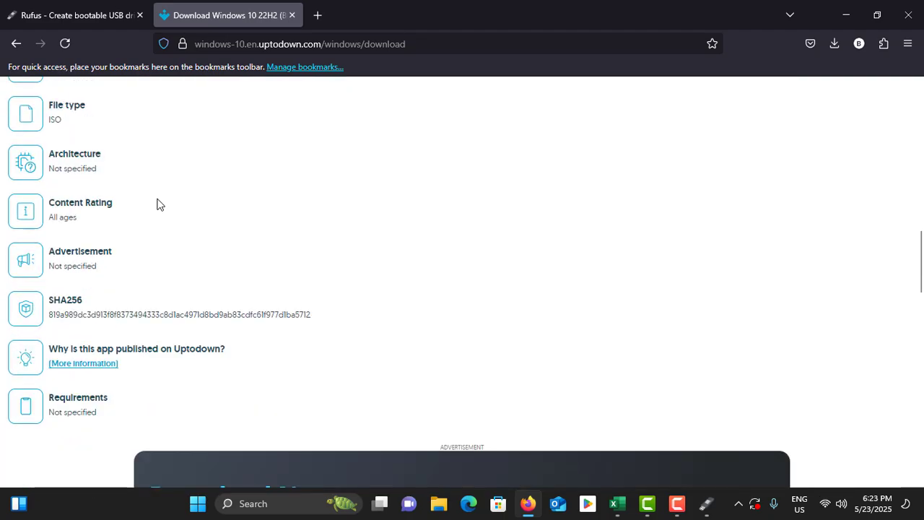
pyautogui.scroll(-2, 157, 200)
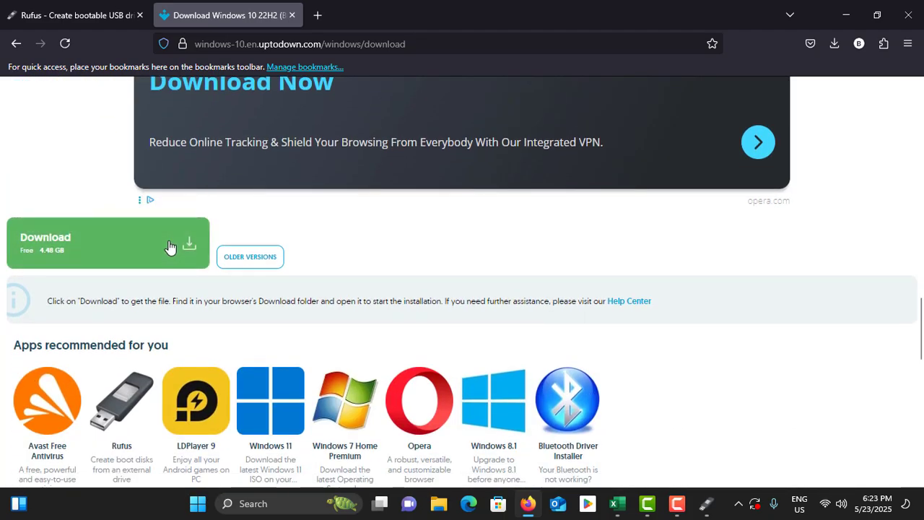
pyautogui.click(151, 246)
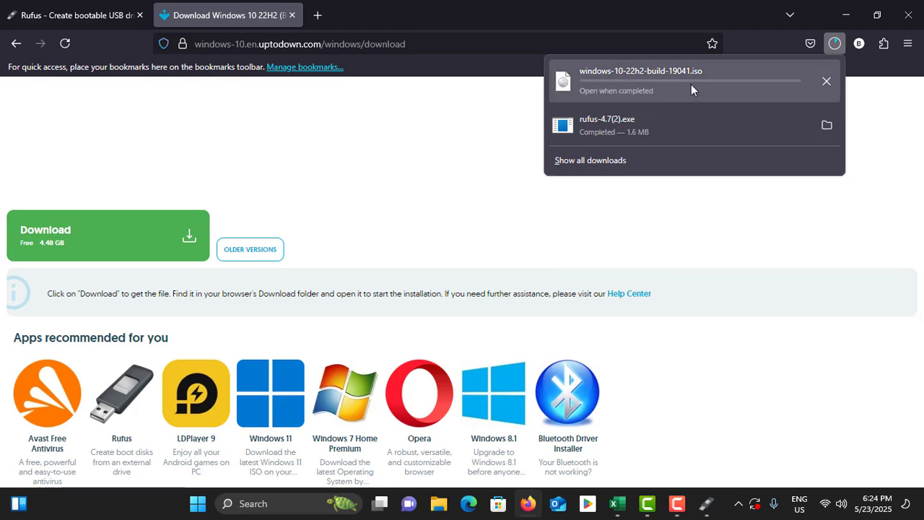
# Reopen Rufus from the browser's downloads list and review the Menula (G:) device selection
pyautogui.click(755, 120)
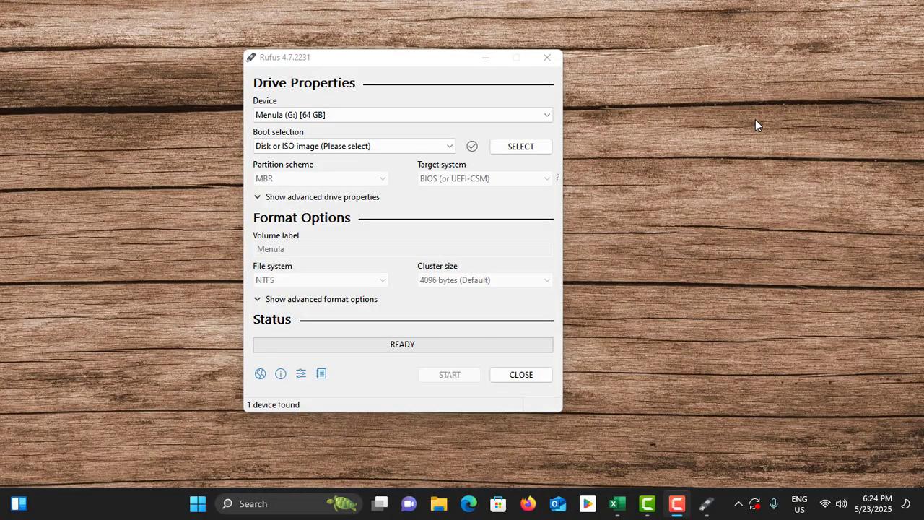
pyautogui.click(519, 114)
pyautogui.click(401, 115)
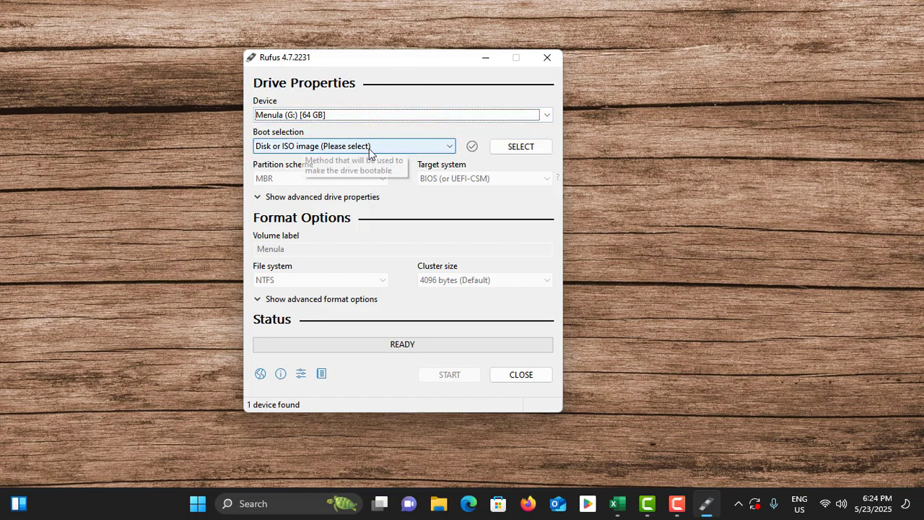
# Select the Win1022H2en32_2 ISO from the Softwares folder on Local Disk (E:) as the boot image
pyautogui.click(520, 144)
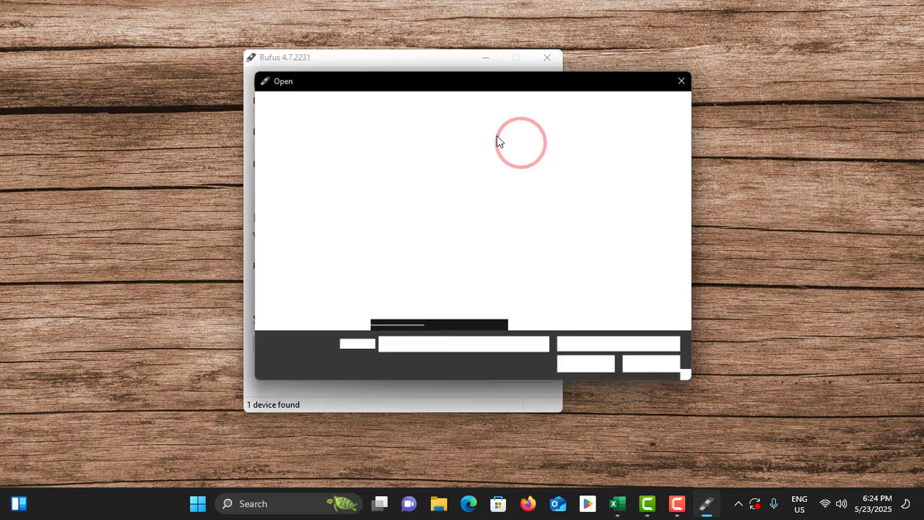
pyautogui.scroll(-1, 316, 226)
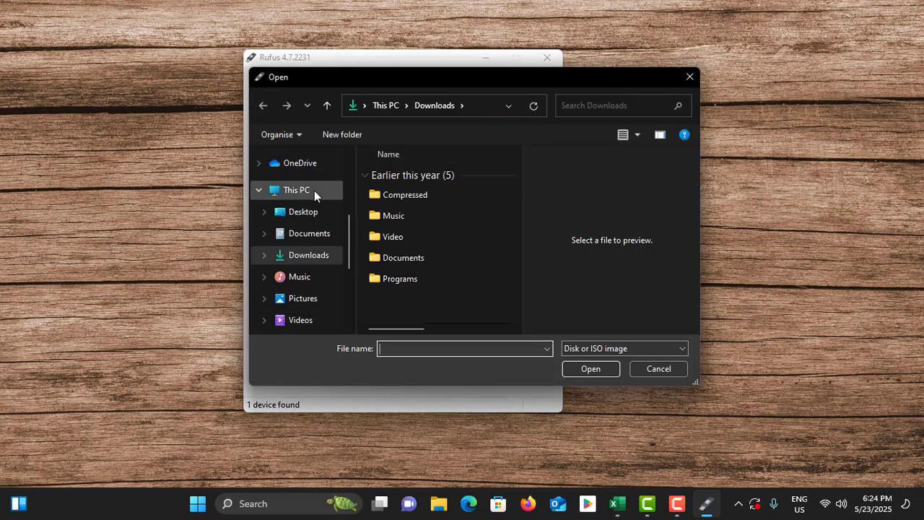
pyautogui.click(314, 190)
pyautogui.scroll(-5, 427, 200)
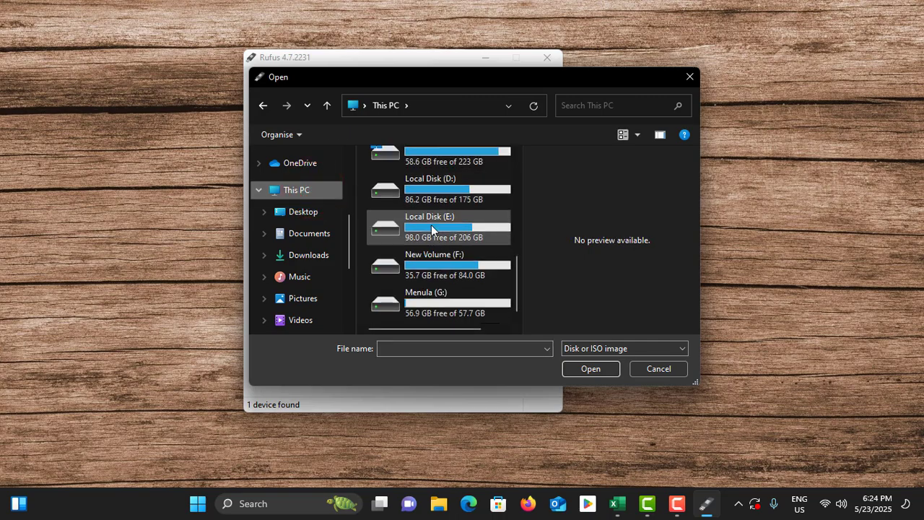
pyautogui.doubleClick(445, 224)
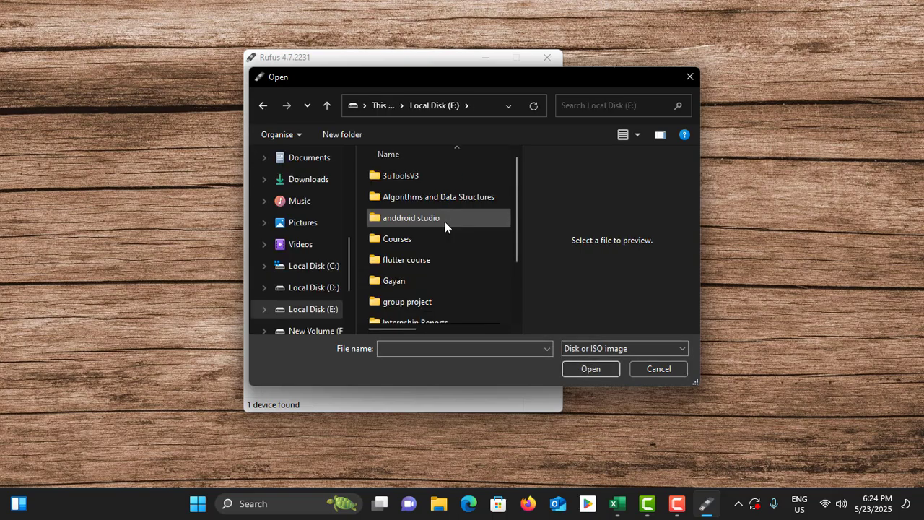
pyautogui.scroll(-1, 445, 222)
pyautogui.doubleClick(410, 271)
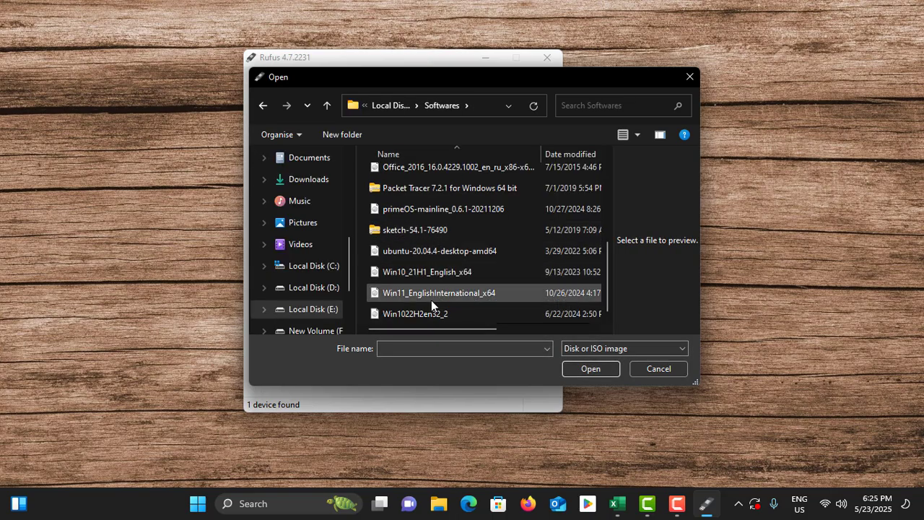
pyautogui.click(413, 315)
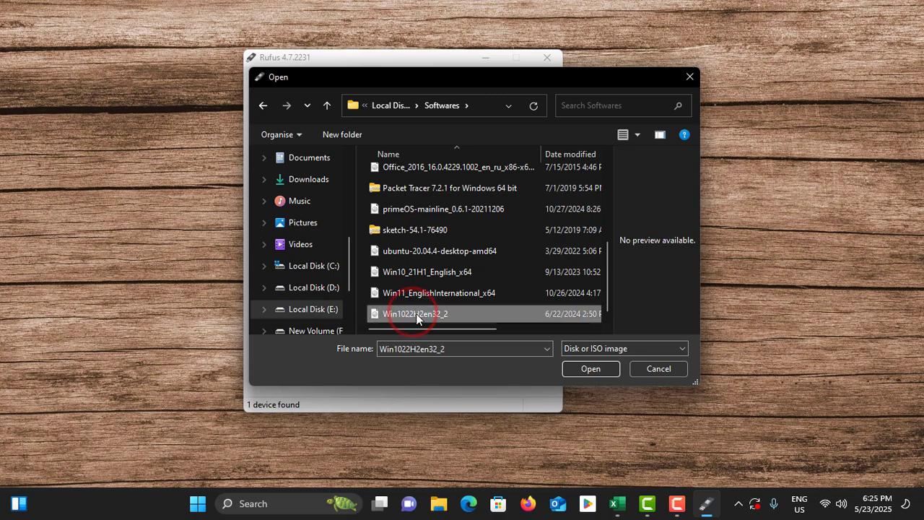
pyautogui.click(588, 366)
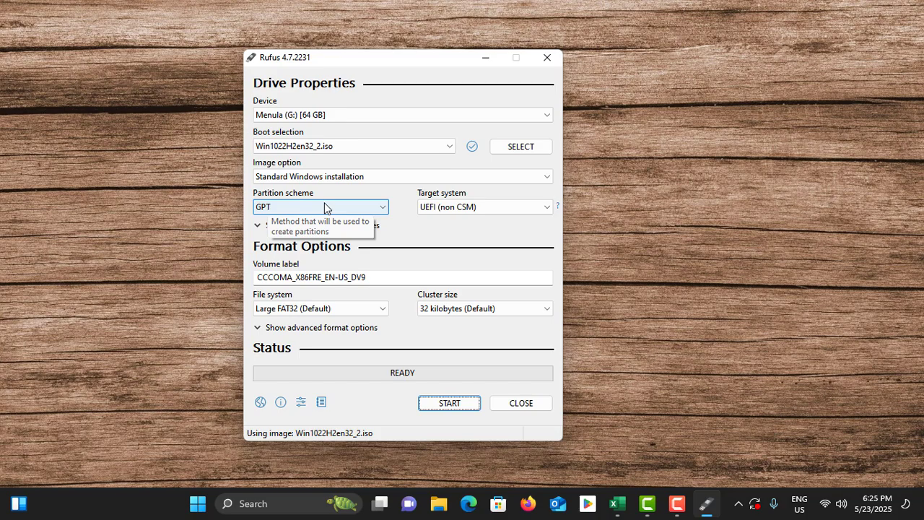
# Check Disk 1's partition style in Disk Management through its properties' Volumes tab, then close Disk Management
pyautogui.click(199, 505)
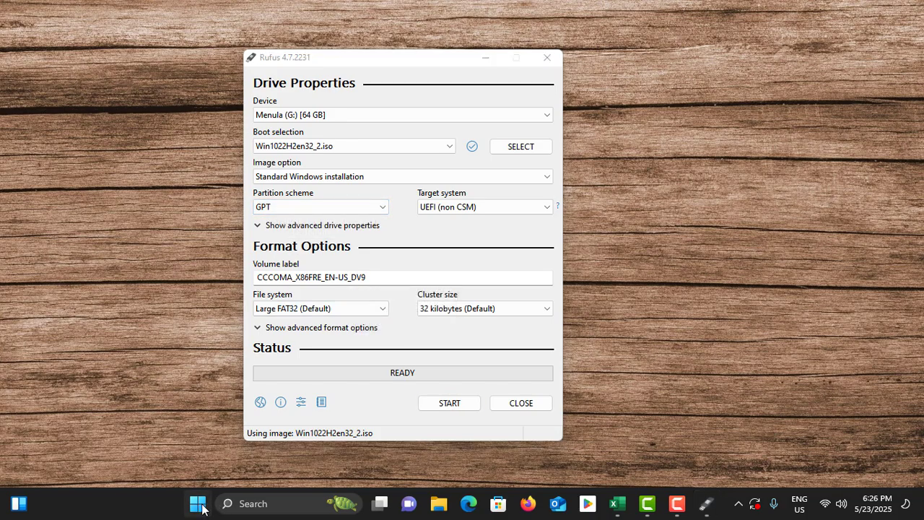
pyautogui.rightClick(200, 505)
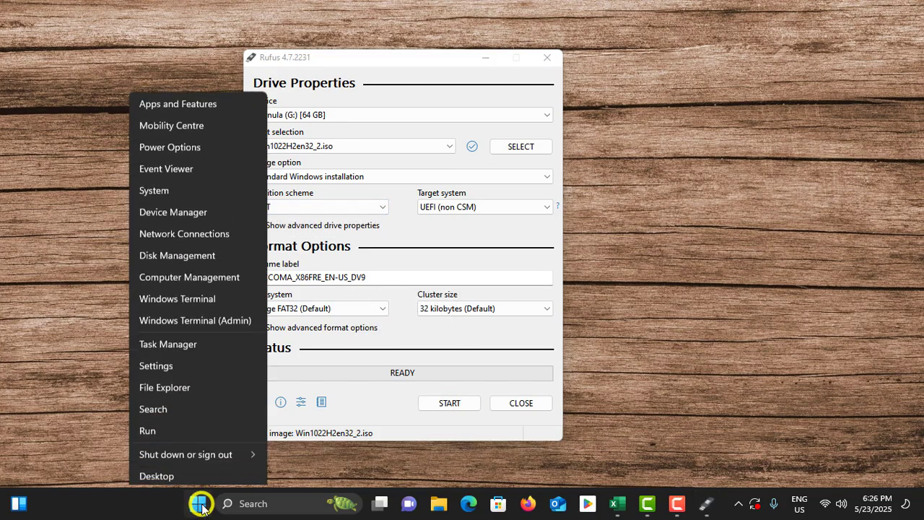
pyautogui.click(176, 253)
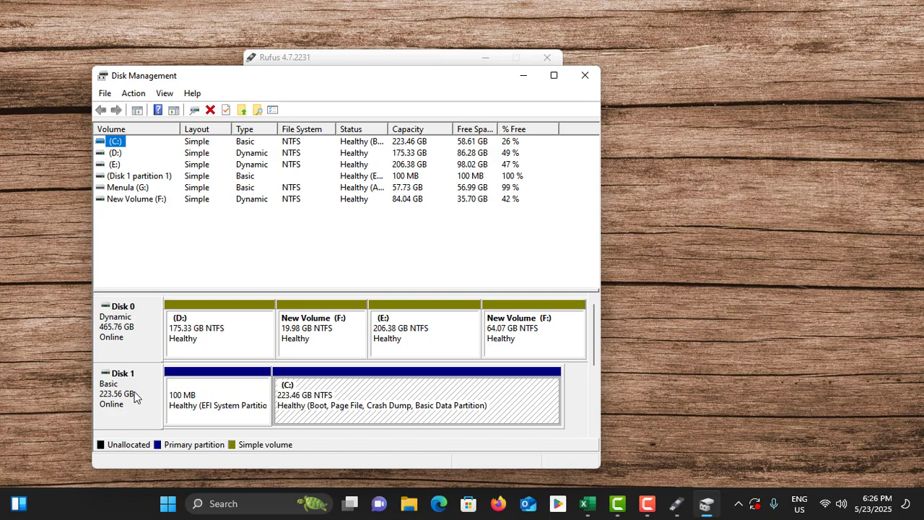
pyautogui.rightClick(134, 396)
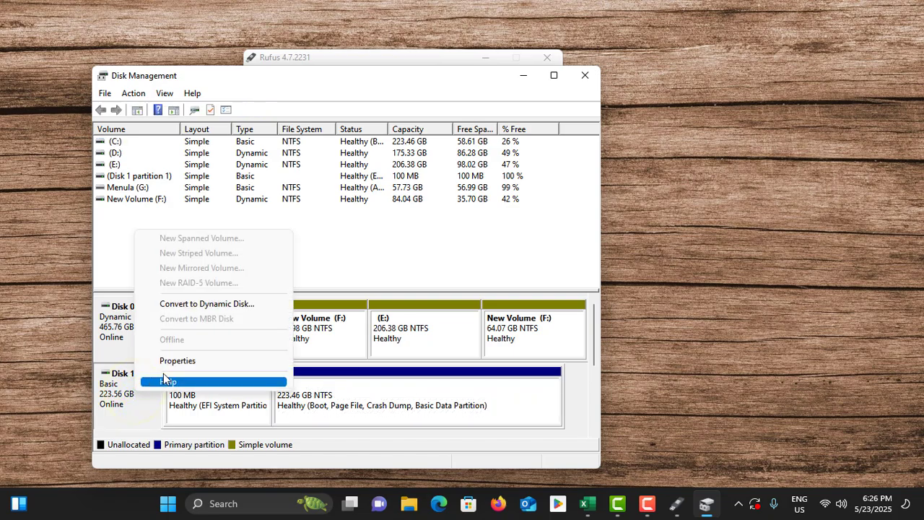
pyautogui.click(184, 365)
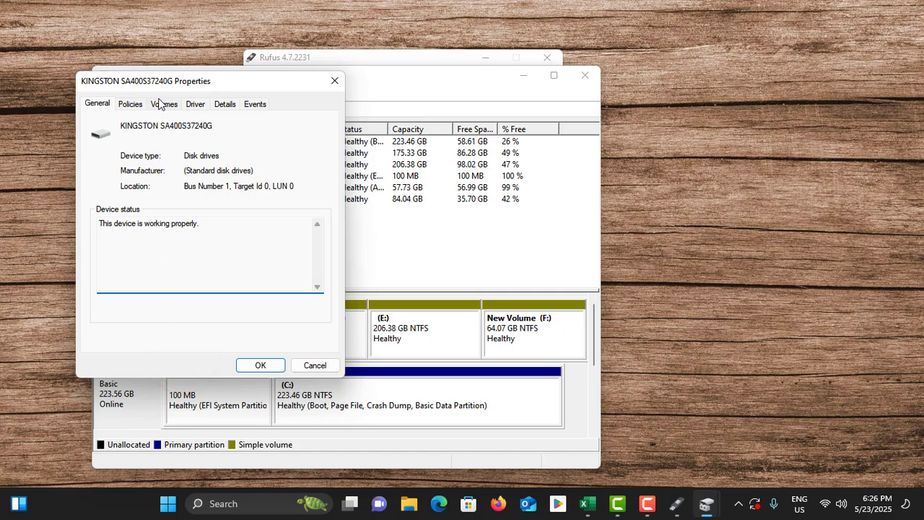
pyautogui.click(164, 106)
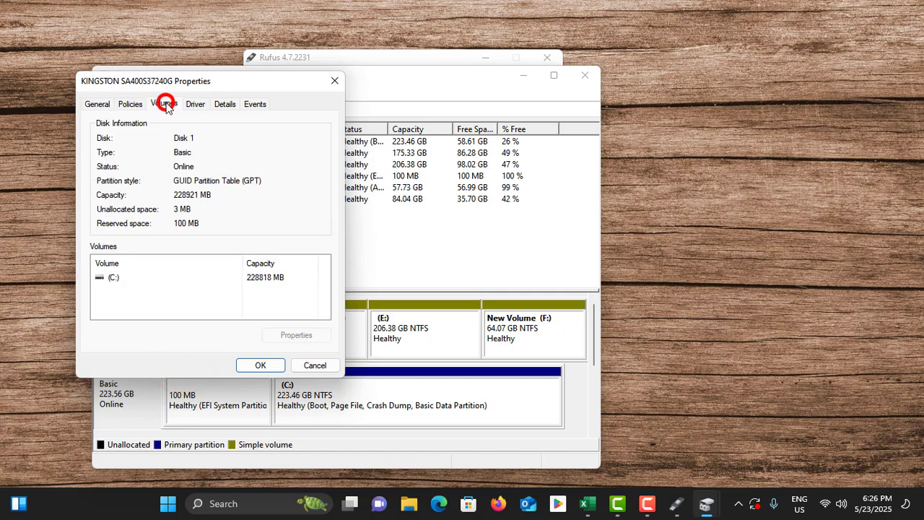
pyautogui.click(173, 184)
pyautogui.click(311, 364)
pyautogui.click(585, 75)
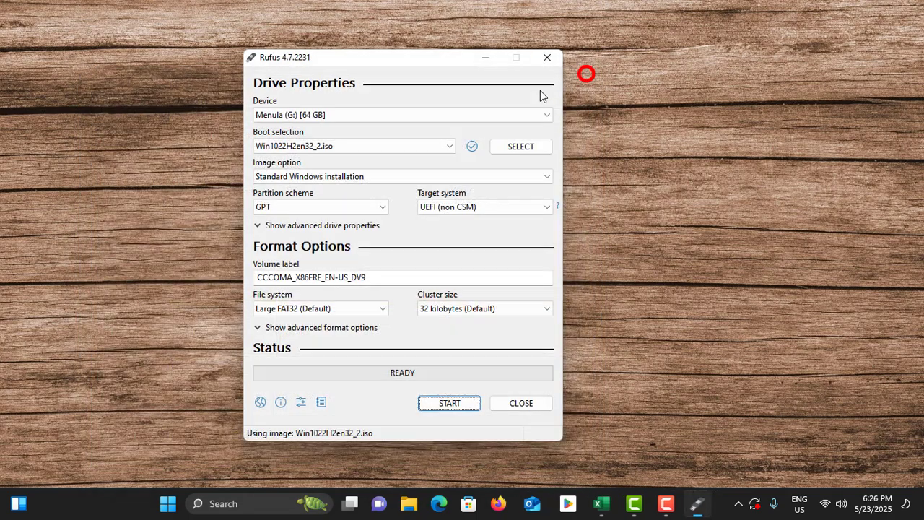
# Set the partition scheme to GPT and the target system to UEFI (non CSM)
pyautogui.click(351, 207)
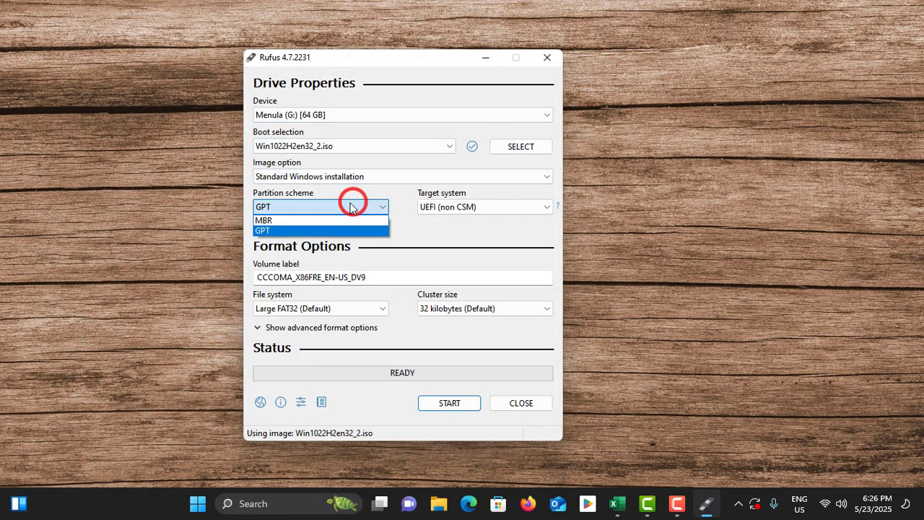
pyautogui.click(304, 230)
pyautogui.click(453, 210)
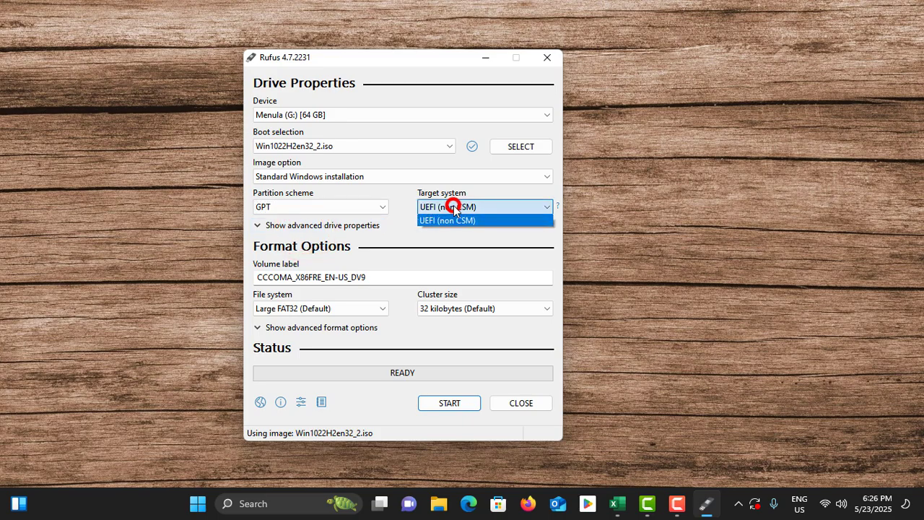
pyautogui.click(453, 216)
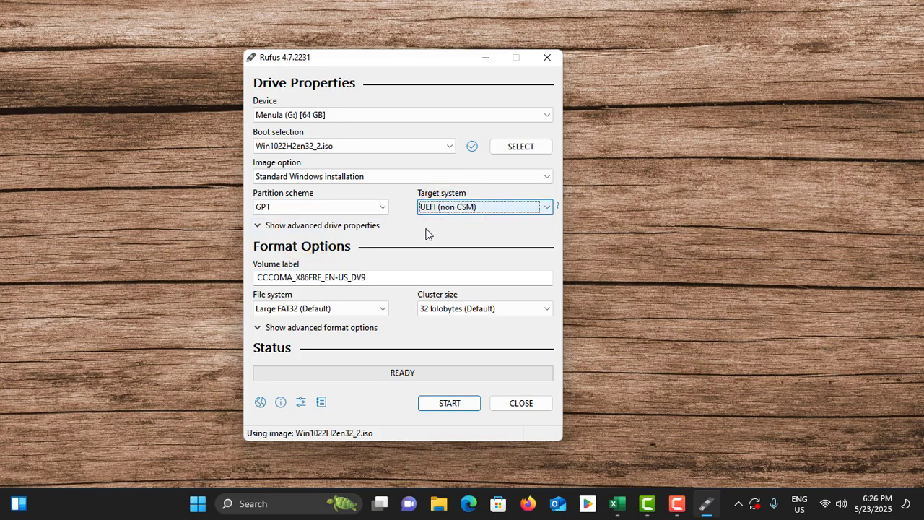
# Start writing the drive with the local-account customization option enabled and confirm erasing the Menula (G:) drive
pyautogui.click(383, 276)
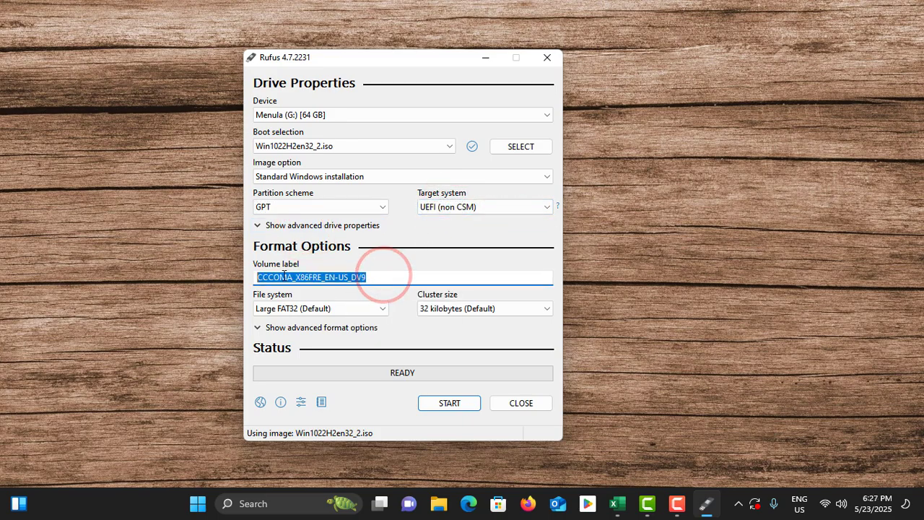
pyautogui.click(374, 276)
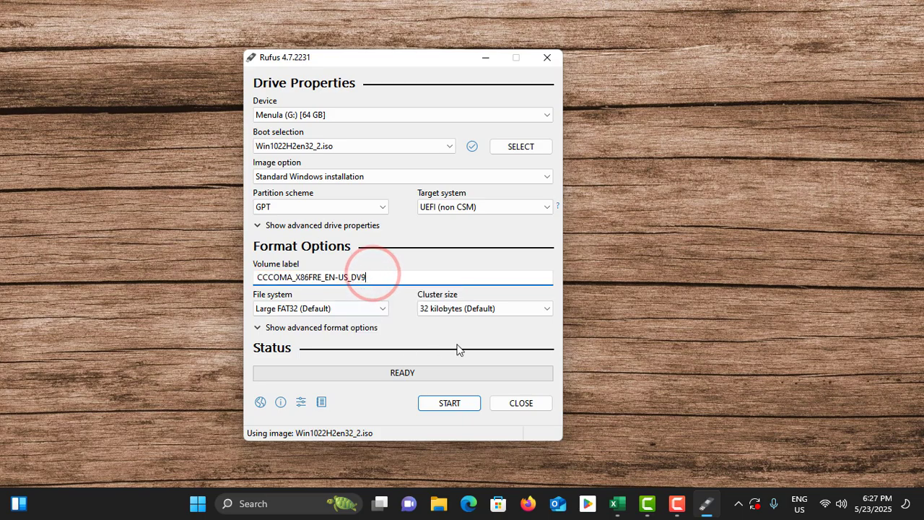
pyautogui.click(458, 403)
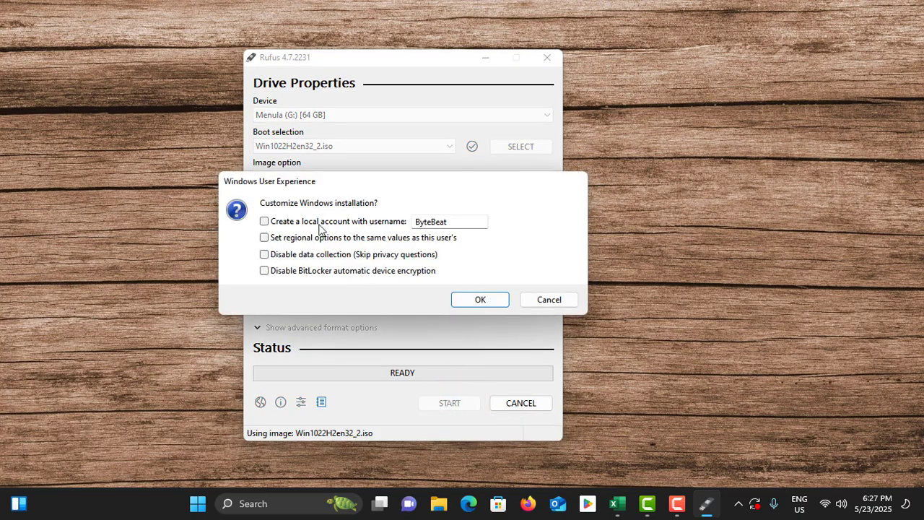
pyautogui.click(264, 221)
pyautogui.click(477, 298)
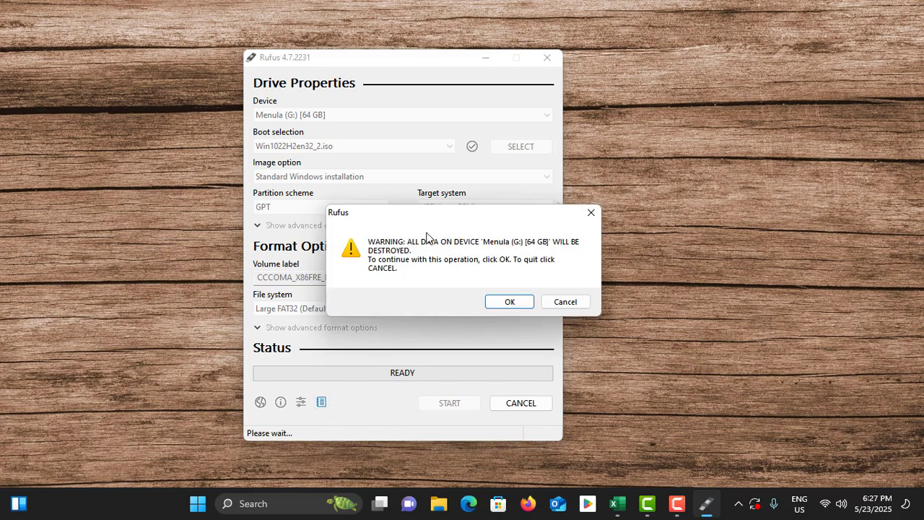
pyautogui.click(498, 301)
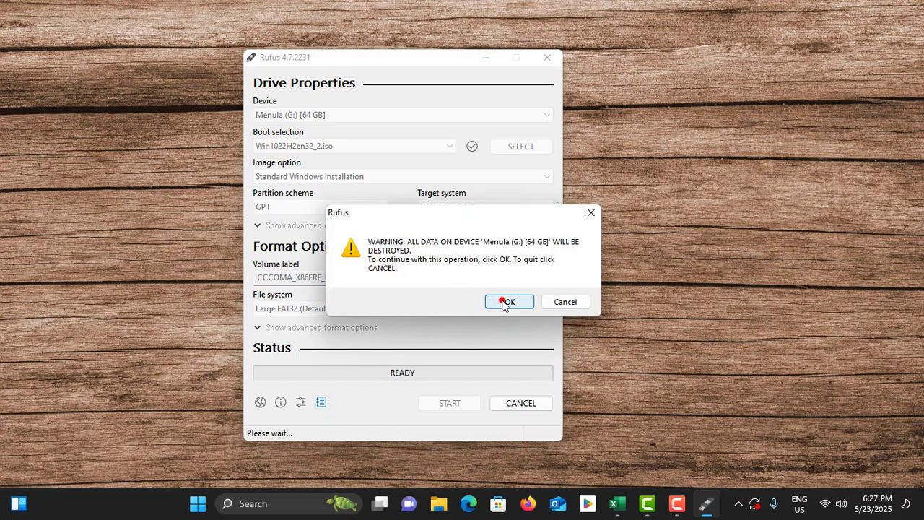